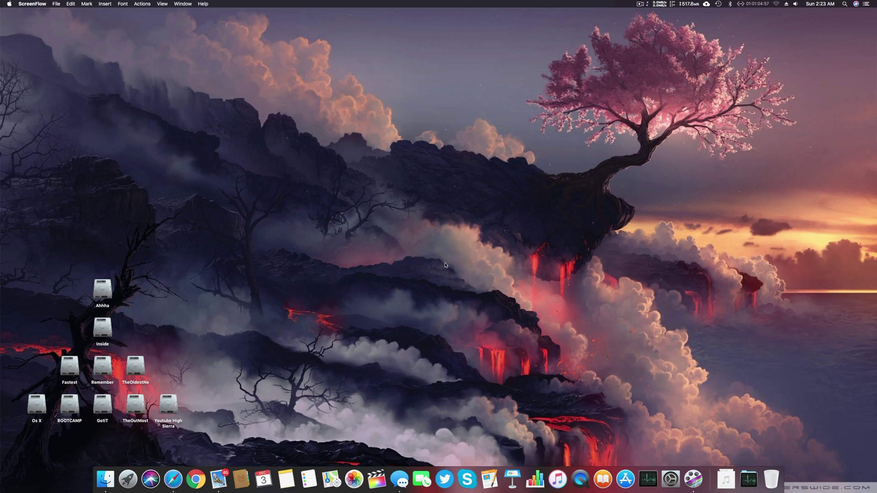
# Launch Clover Configurator from Launchpad, show its empty SMBIOS section, and move the window lower right.
pyautogui.click(122, 475)
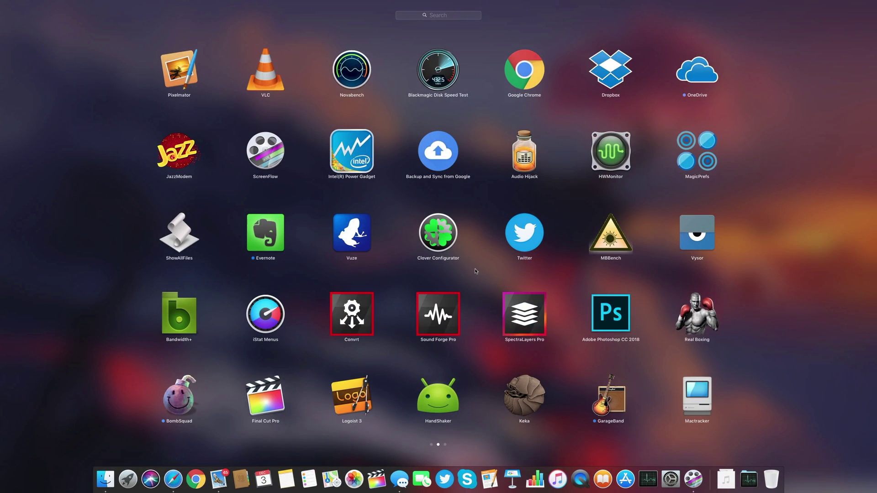
pyautogui.click(450, 247)
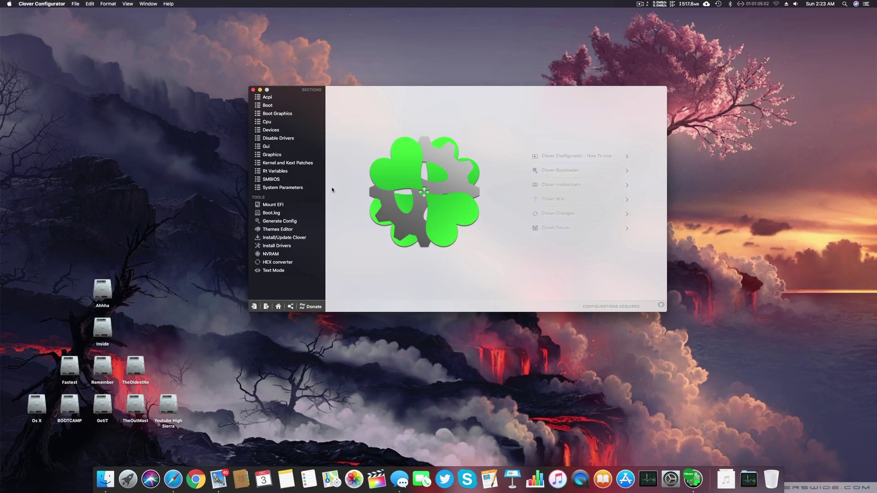
pyautogui.click(293, 180)
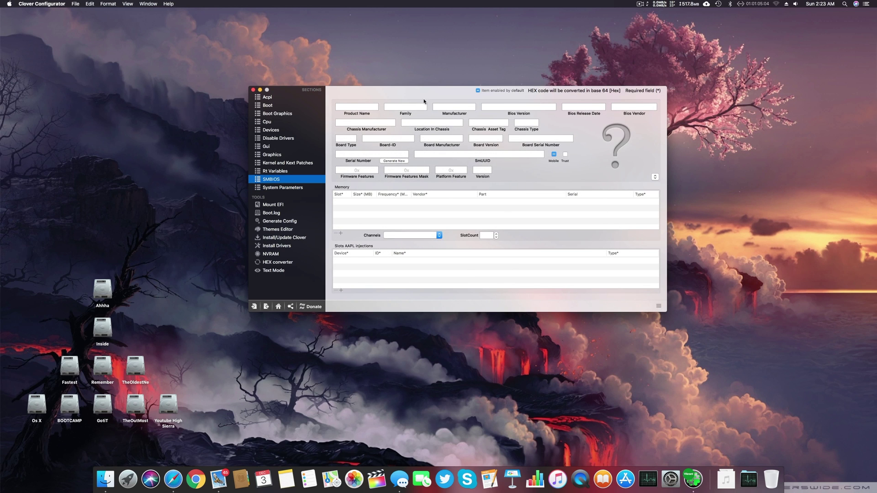
pyautogui.moveTo(433, 90); pyautogui.dragTo(441, 119)
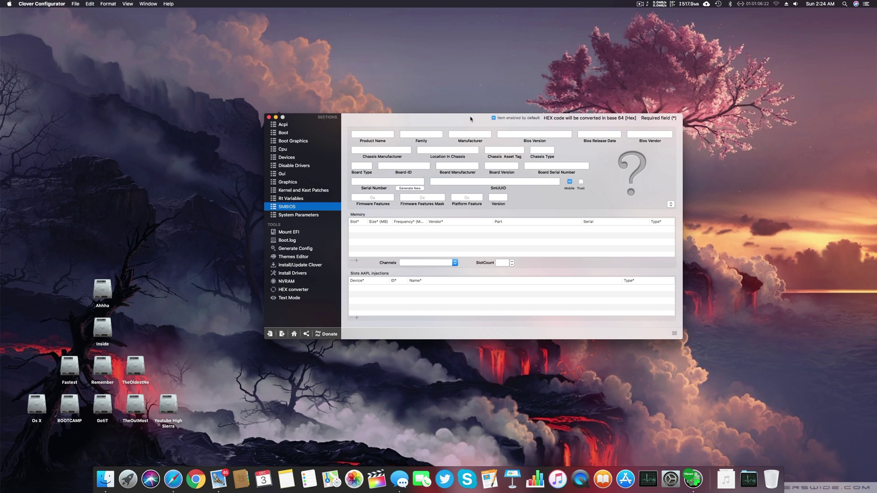
# Reposition the window and show the Mac model presets, MacBook1,1 through MacBookPro13,3.
pyautogui.moveTo(470, 117); pyautogui.dragTo(479, 130)
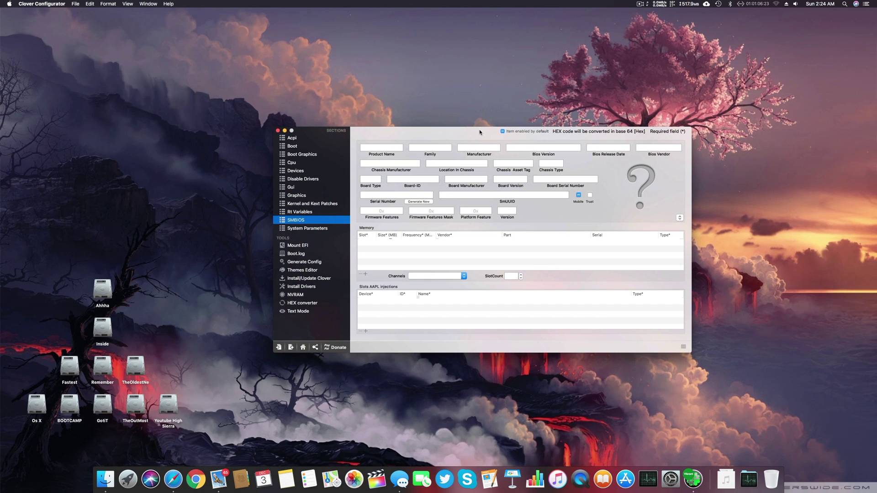
pyautogui.click(679, 218)
pyautogui.click(635, 216)
pyautogui.moveTo(391, 133); pyautogui.dragTo(310, 122)
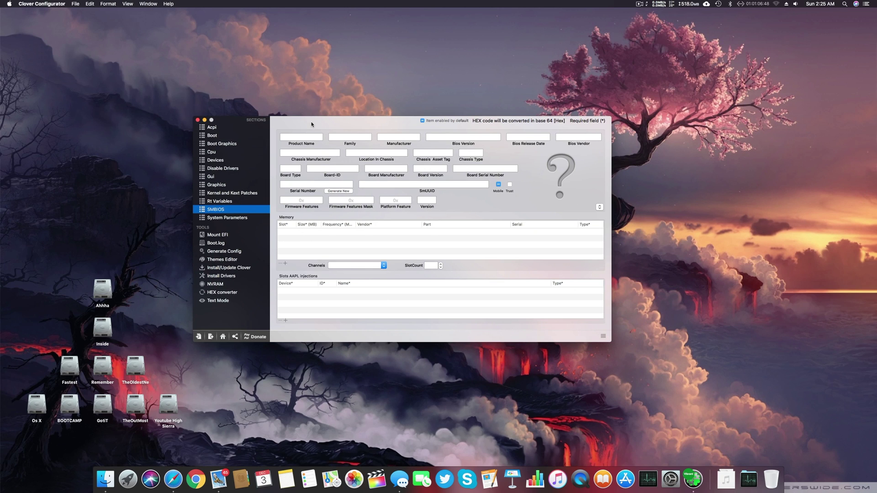
pyautogui.click(600, 207)
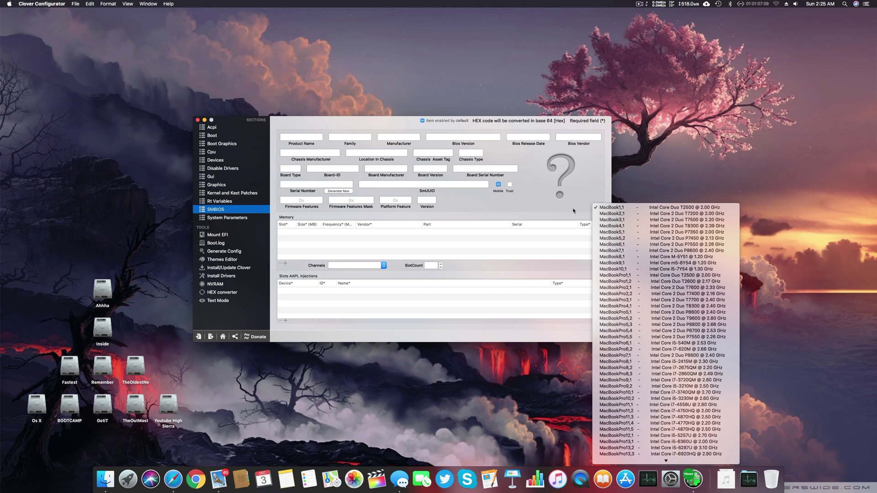
# Close the model list without choosing and quit Clover Configurator with Cmd+Q.
pyautogui.scroll(-1, 640, 288)
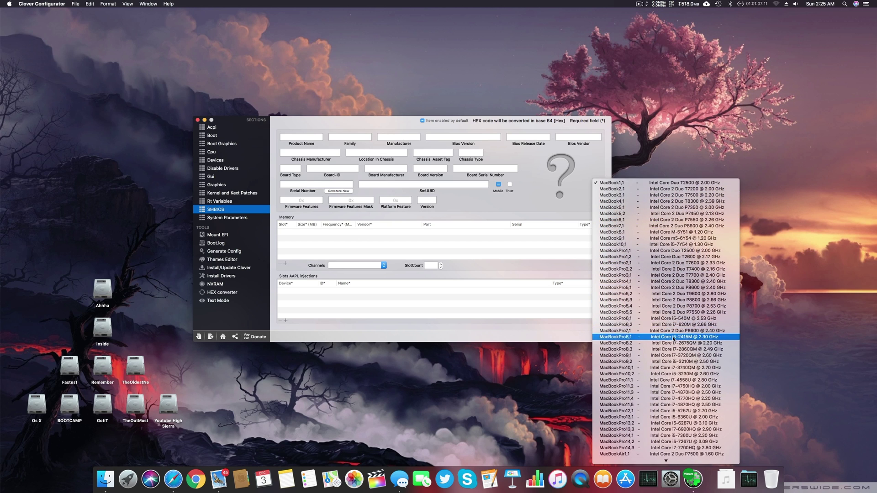
pyautogui.click(154, 5)
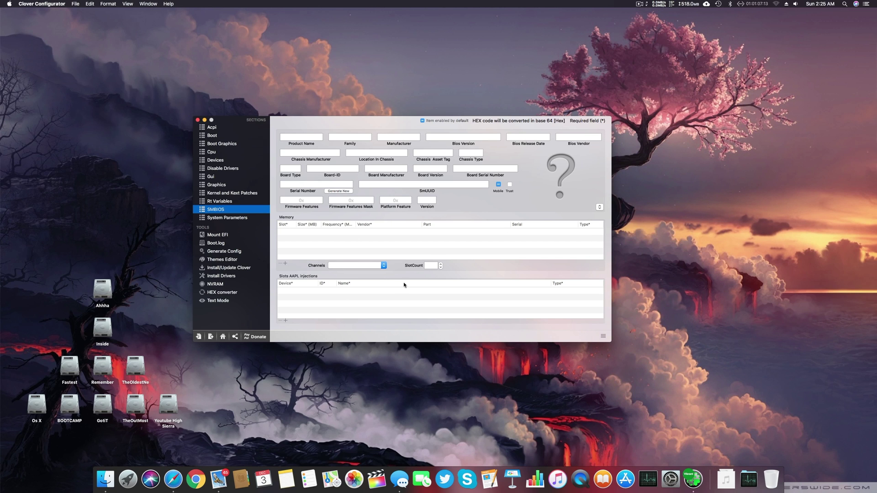
pyautogui.press('super+q')
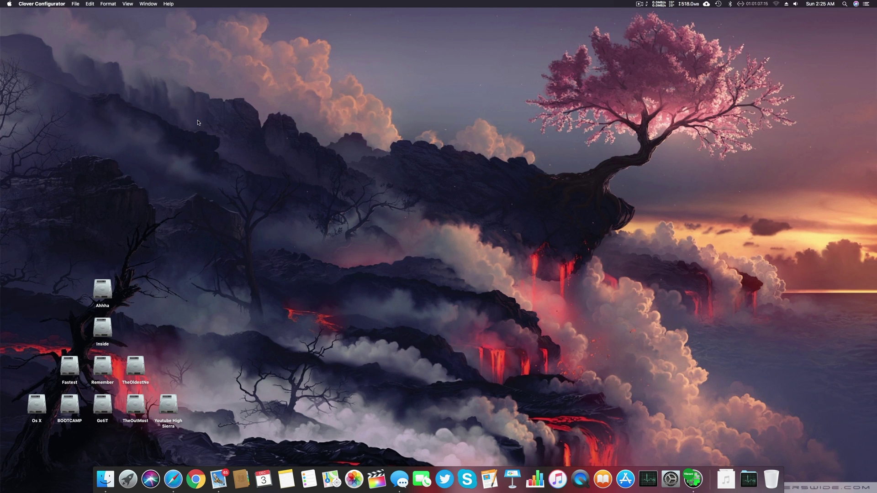
# Relaunch Clover Configurator from the Dock and show the Mount EFI partition list.
pyautogui.click(699, 478)
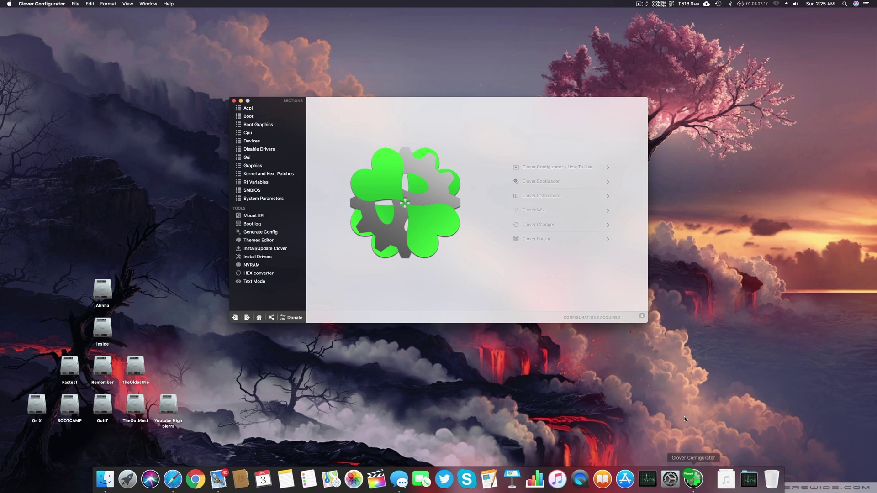
pyautogui.click(265, 193)
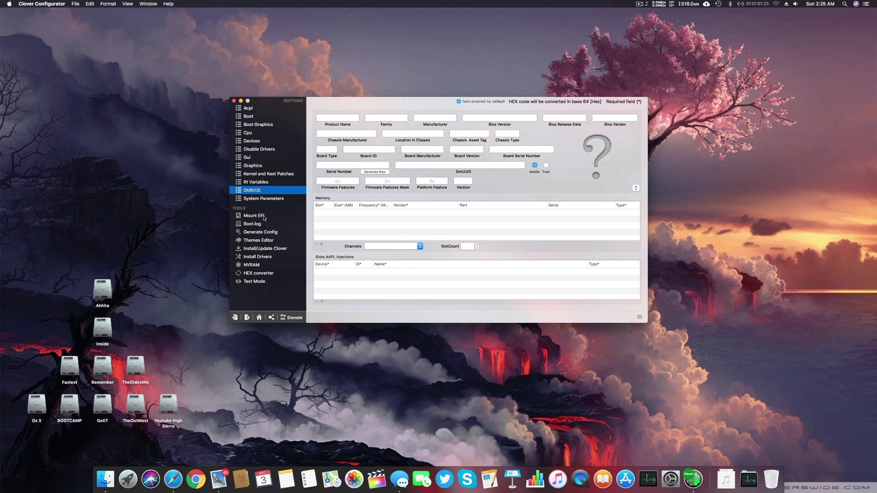
pyautogui.click(252, 218)
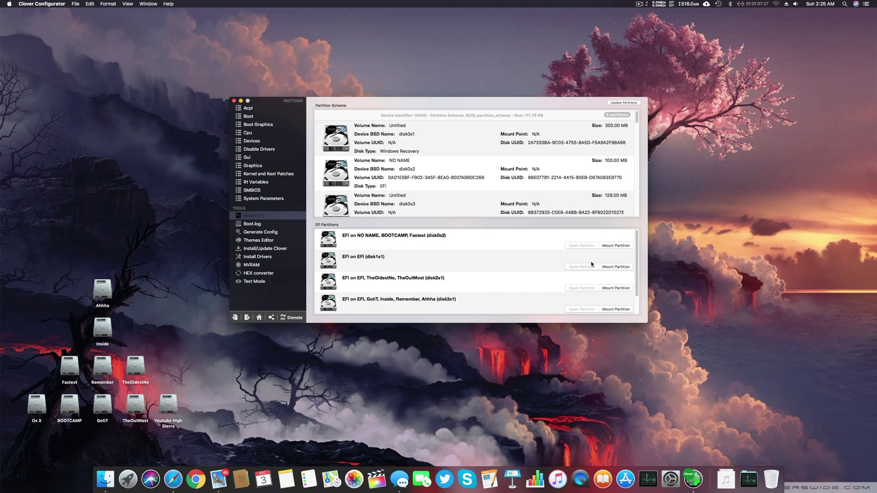
# Mount the EFI partition on disk1s1 and return to the recent configurations list.
pyautogui.click(630, 268)
pyautogui.click(259, 318)
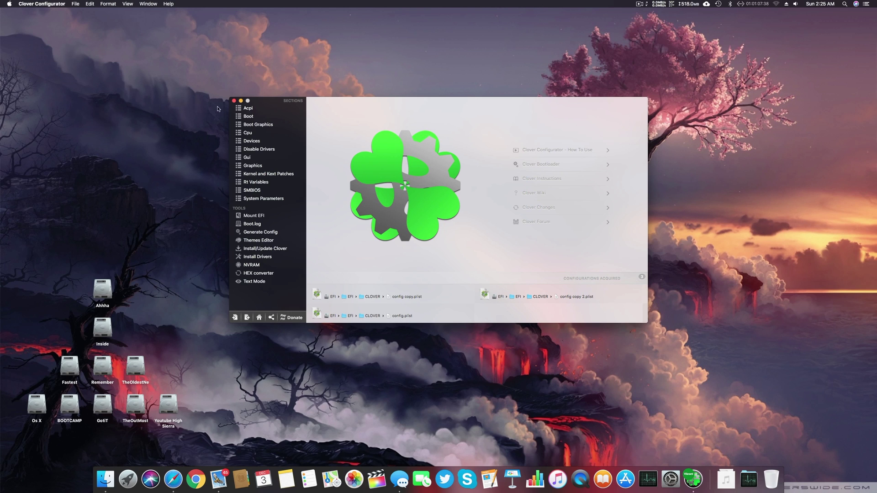
# Open EFI/CLOVER/config.plist and inspect the iMac18,3 Serial Number and Board Serial Number values.
pyautogui.doubleClick(402, 316)
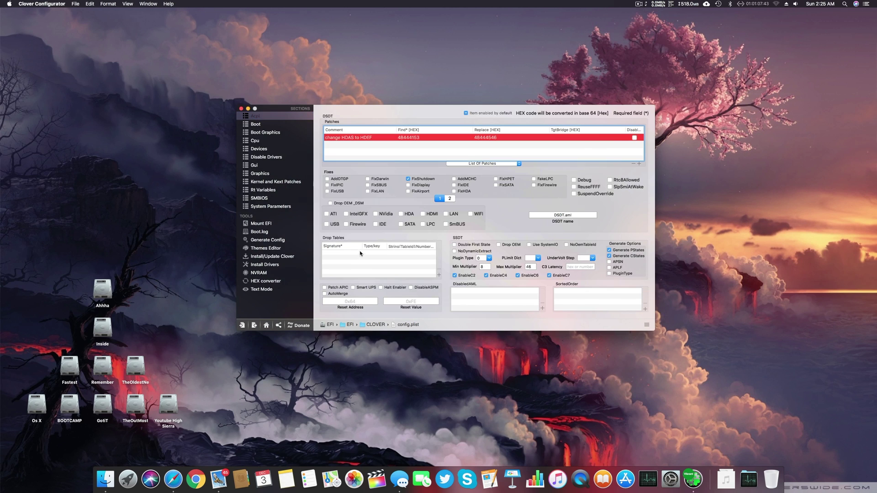
pyautogui.click(296, 201)
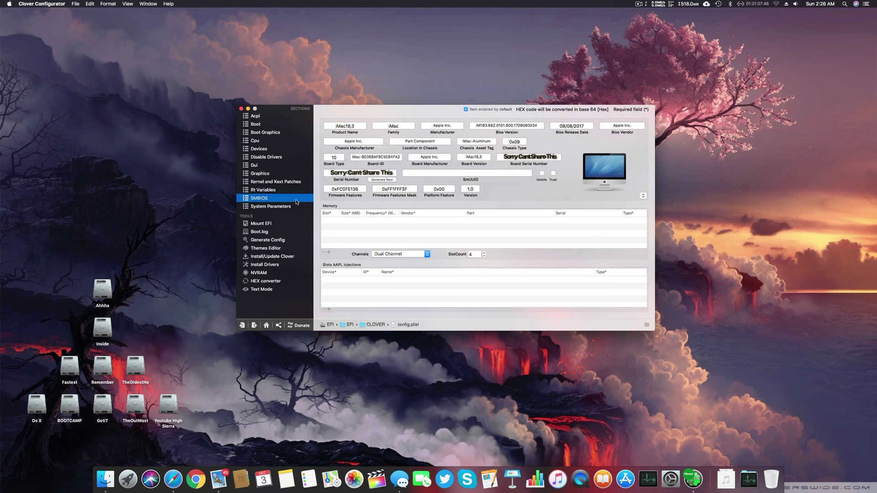
pyautogui.click(334, 174)
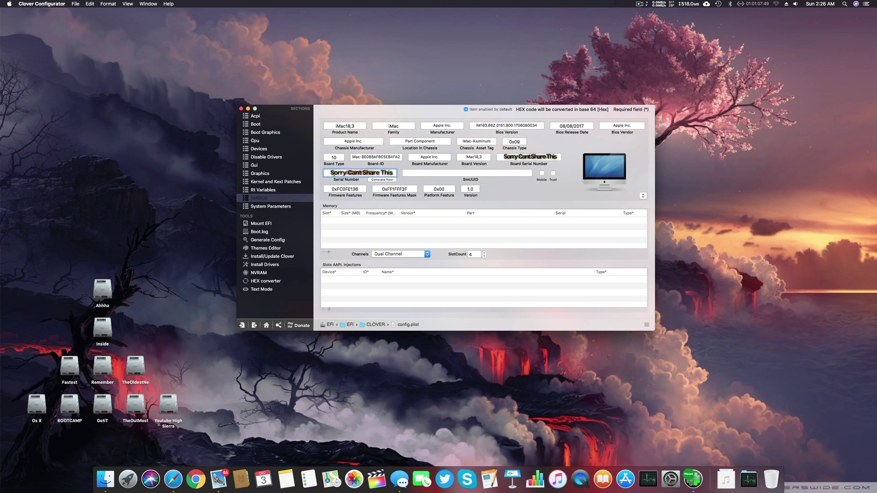
pyautogui.click(506, 158)
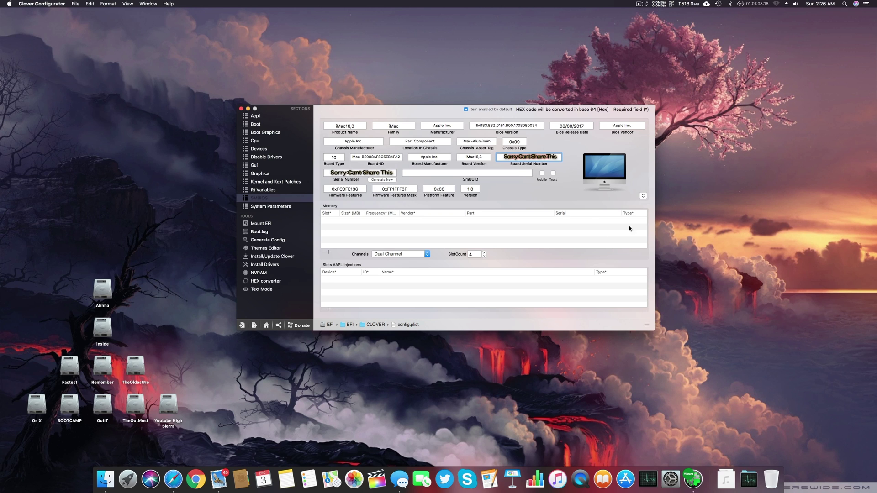
# Choose iMac18,1 from the Mac model presets, then reopen the list to review it.
pyautogui.click(643, 195)
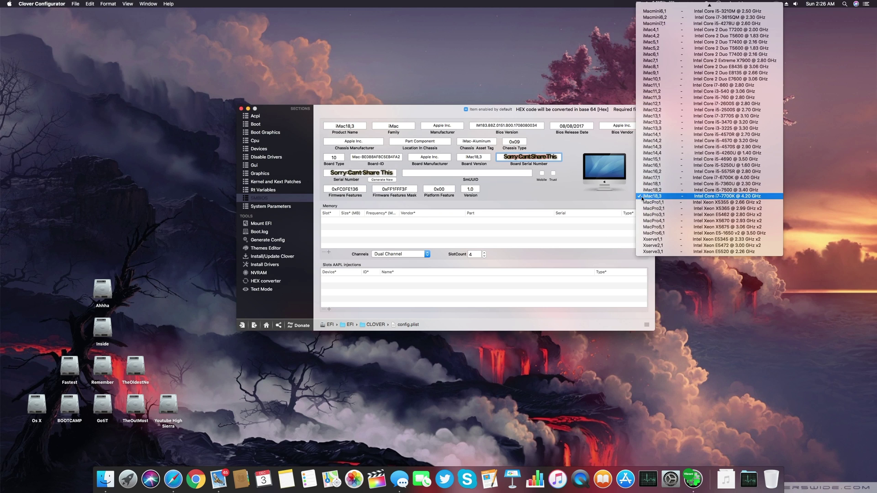
pyautogui.click(665, 183)
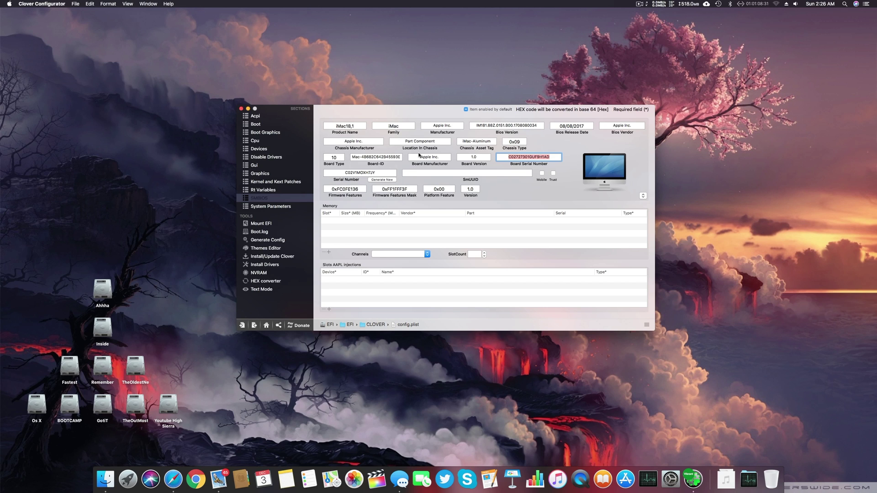
pyautogui.click(643, 196)
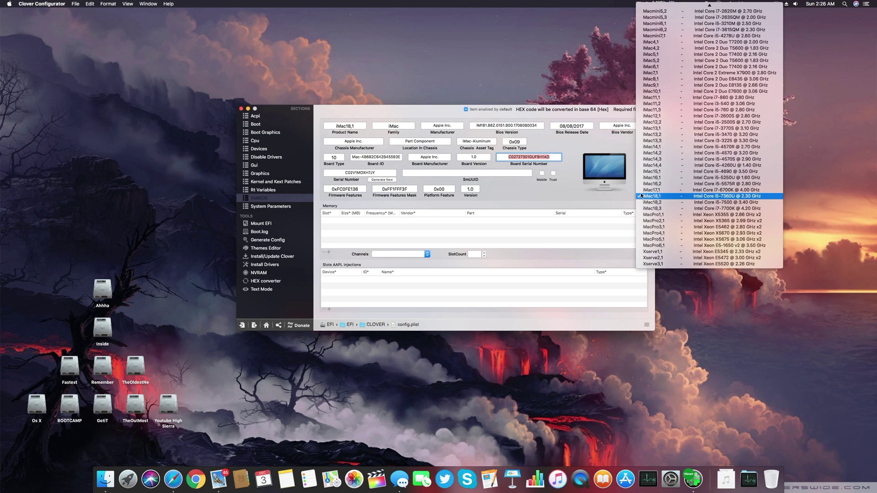
pyautogui.click(680, 205)
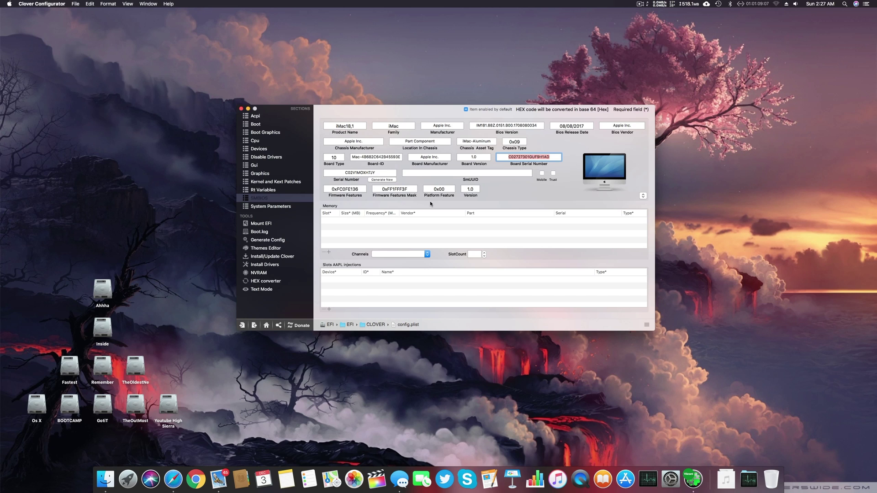
pyautogui.click(643, 196)
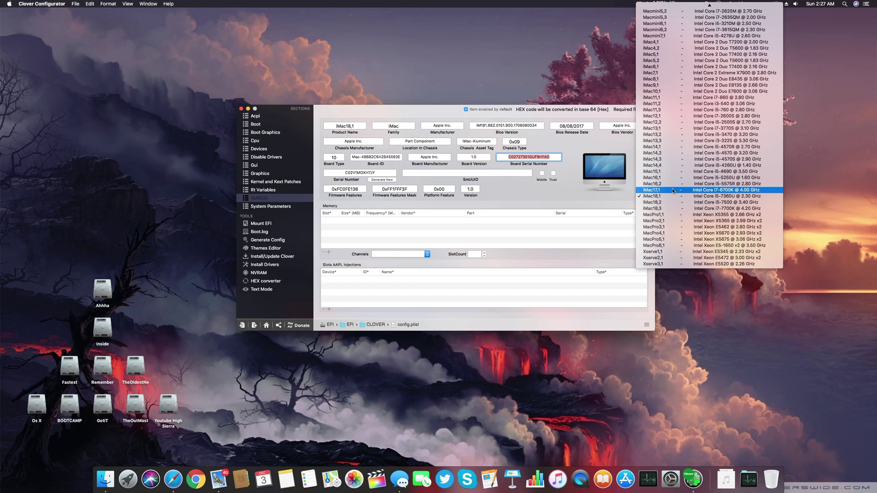
pyautogui.click(554, 193)
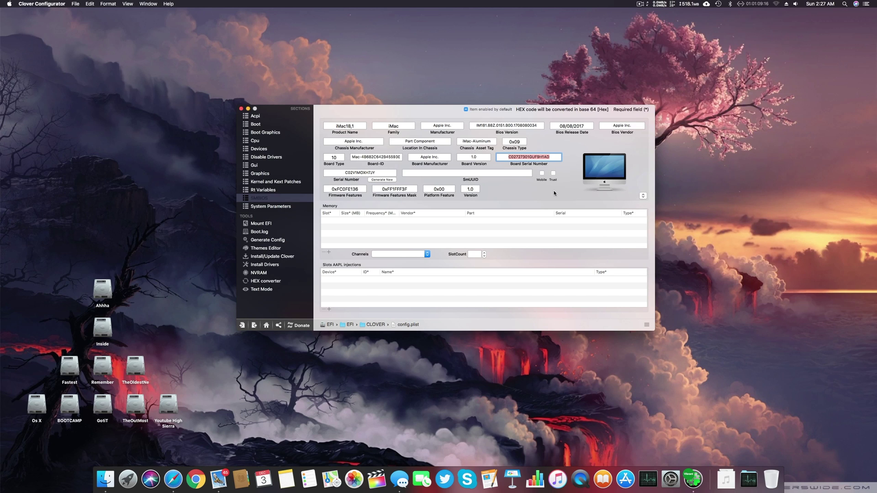
pyautogui.click(641, 196)
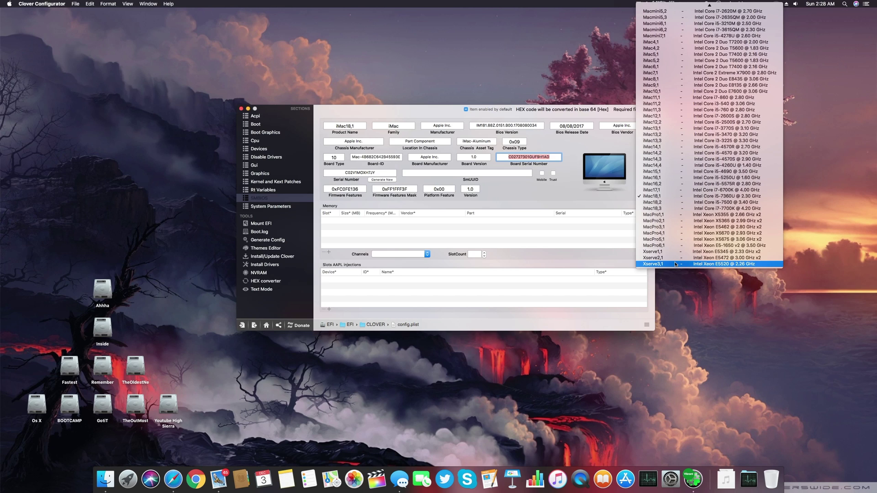
# Move the window up-left and open the Product Name model menu, scrolling toward MacBook3,1.
pyautogui.scroll(10, 671, 252)
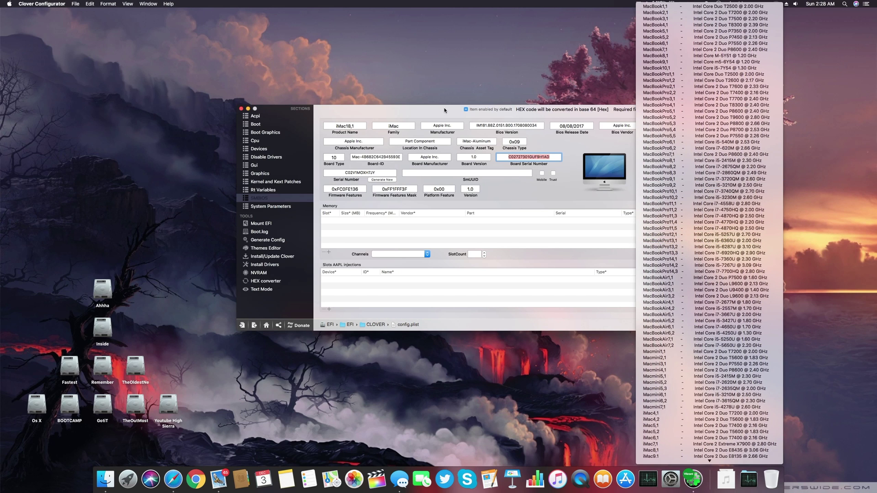
pyautogui.moveTo(444, 108); pyautogui.dragTo(353, 147)
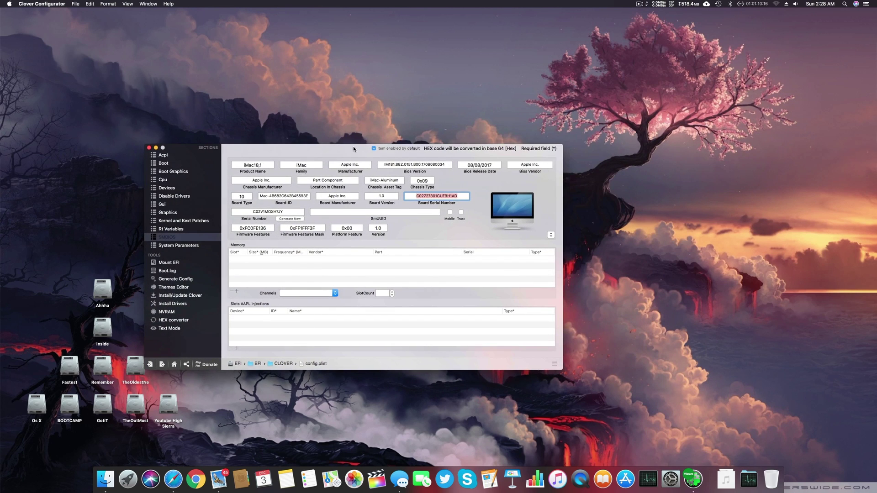
pyautogui.click(551, 236)
pyautogui.scroll(5, 617, 197)
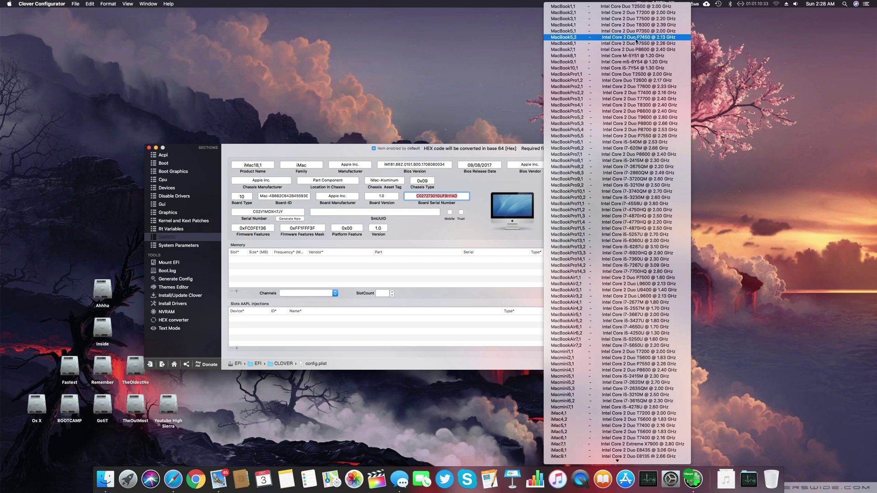
# Choose MacBook3,1 (board ID Mac-F22788C8, chassis 0x0A), then reopen the model menu.
pyautogui.click(618, 19)
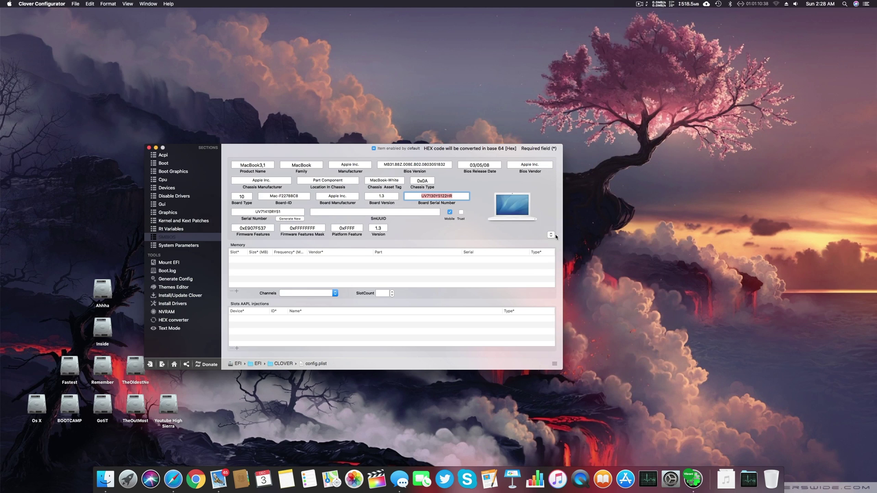
pyautogui.click(552, 236)
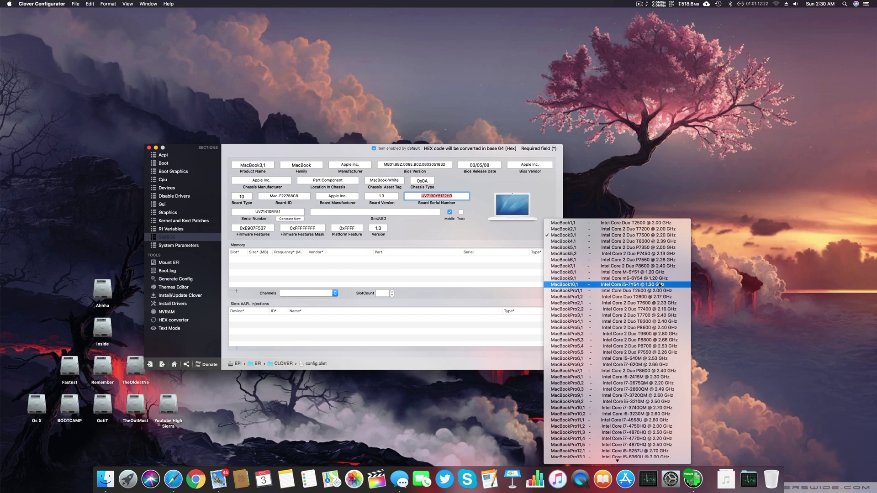
pyautogui.scroll(-1, 638, 348)
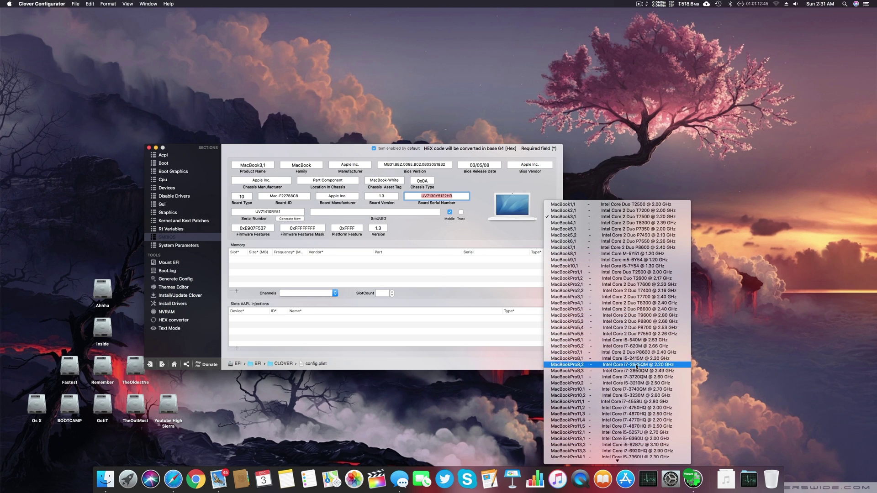
pyautogui.scroll(-2, 637, 366)
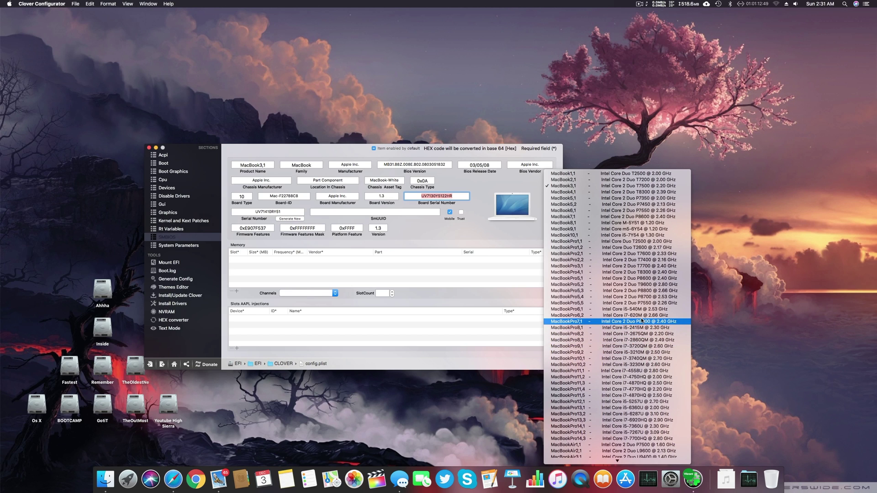
pyautogui.scroll(-1, 643, 322)
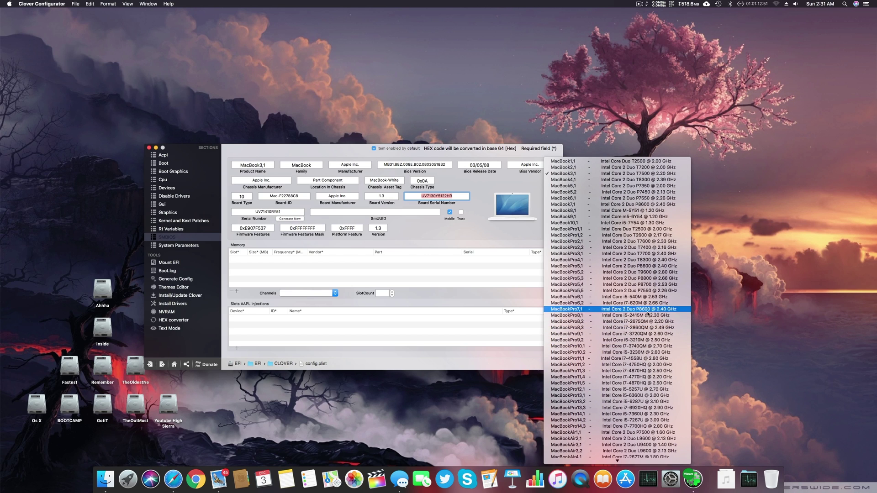
pyautogui.scroll(-3, 649, 380)
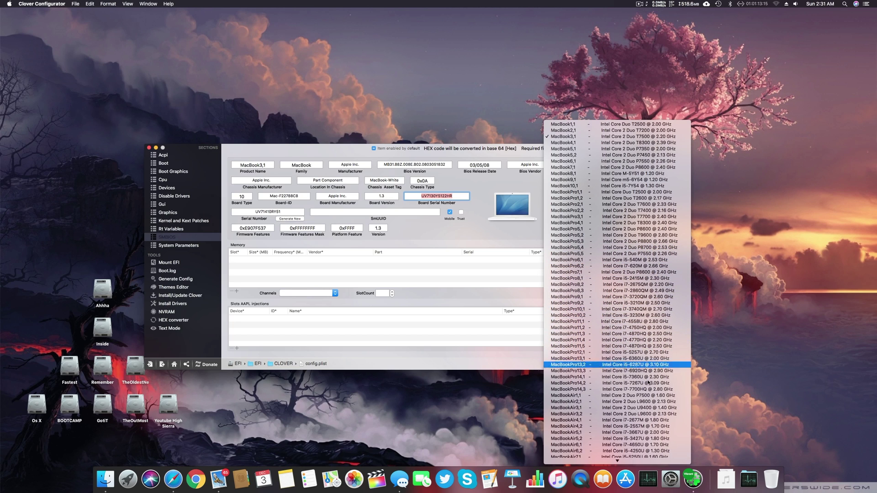
pyautogui.scroll(-2, 647, 370)
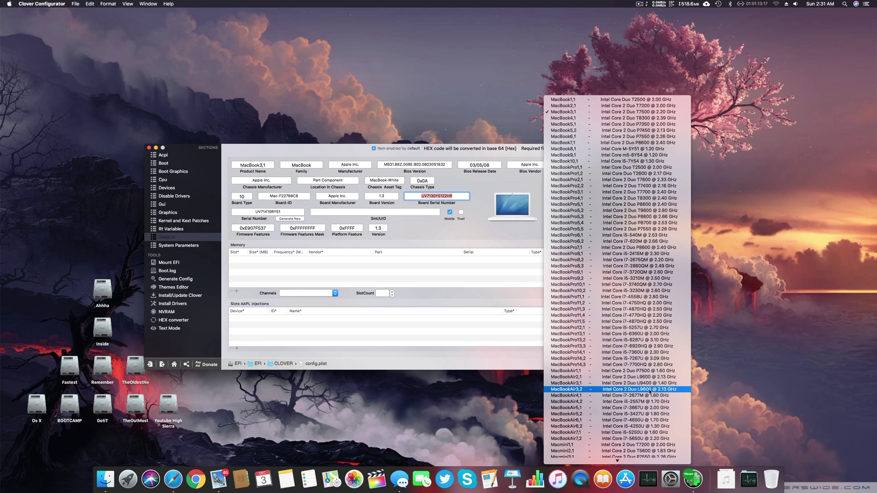
pyautogui.scroll(-4, 642, 361)
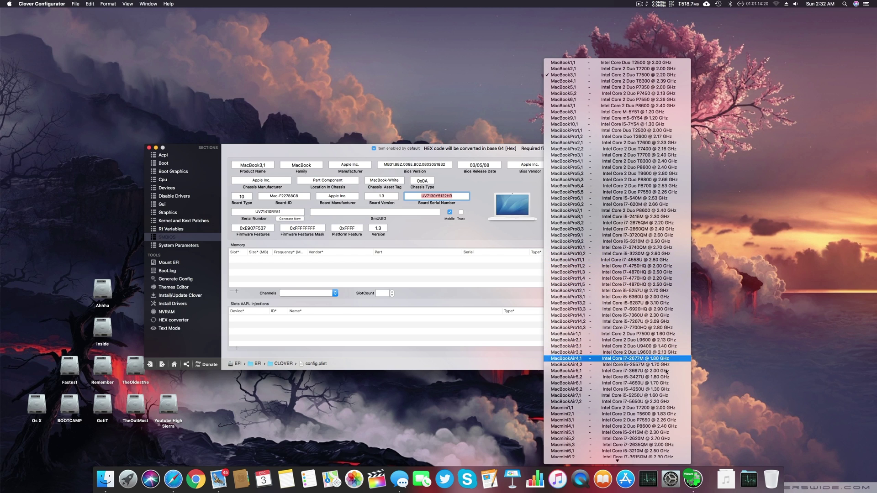
pyautogui.scroll(-2, 644, 347)
pyautogui.scroll(-5, 644, 346)
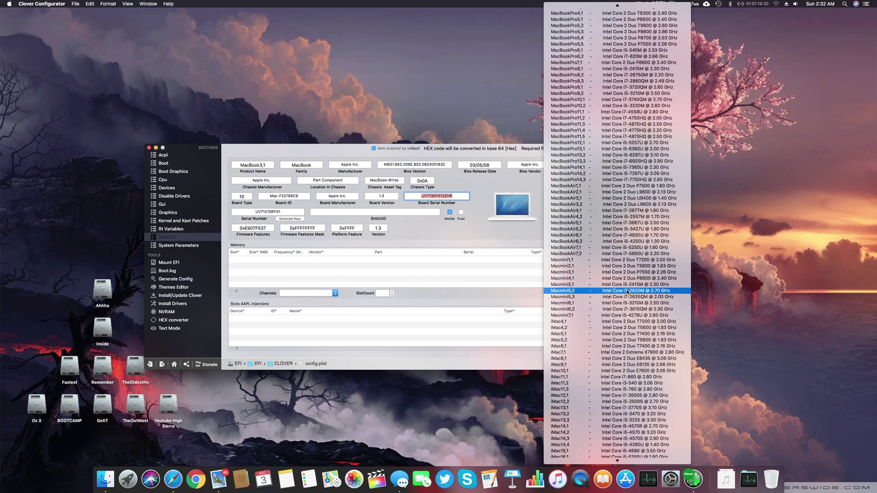
pyautogui.scroll(-1, 628, 291)
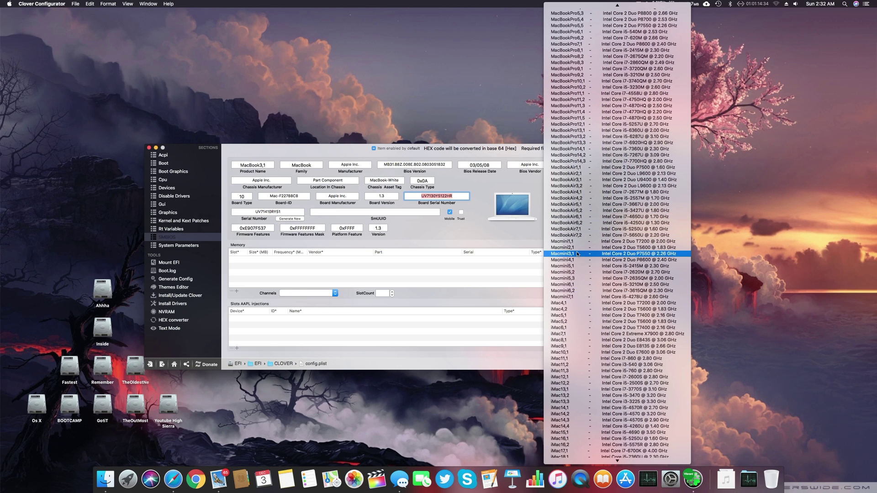
pyautogui.scroll(-3, 582, 287)
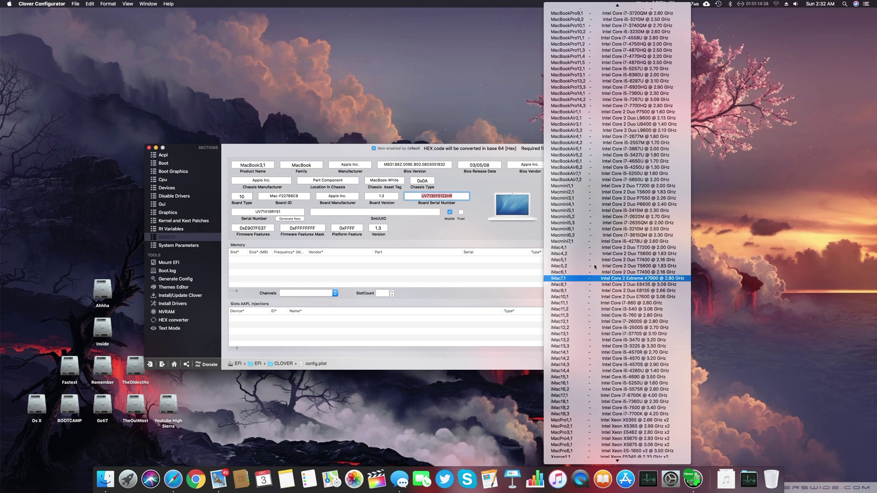
pyautogui.scroll(-1, 635, 337)
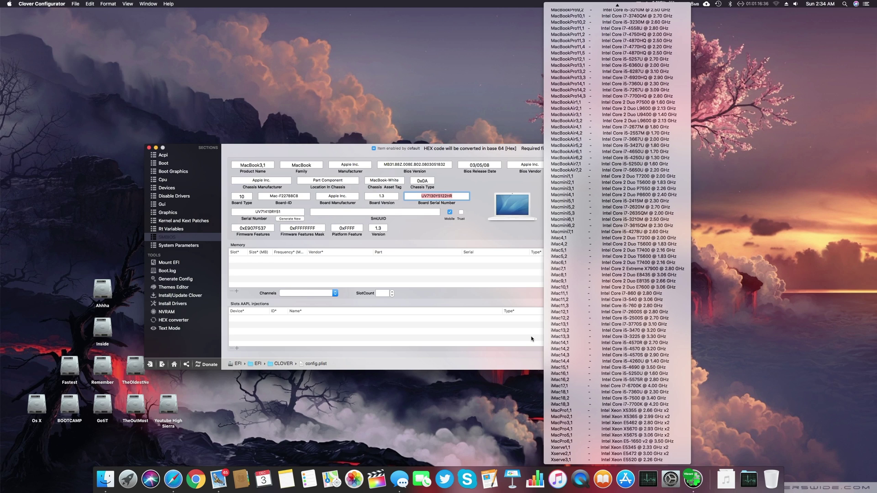
pyautogui.click(530, 272)
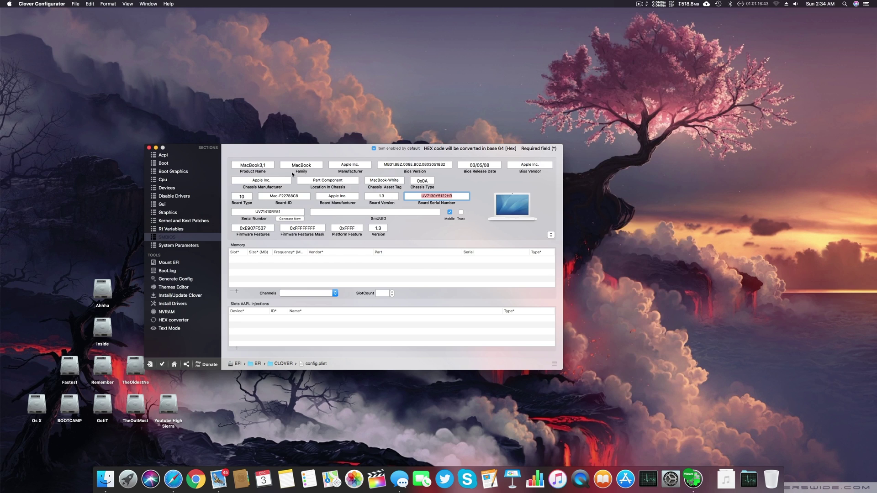
pyautogui.moveTo(272, 151); pyautogui.dragTo(312, 159)
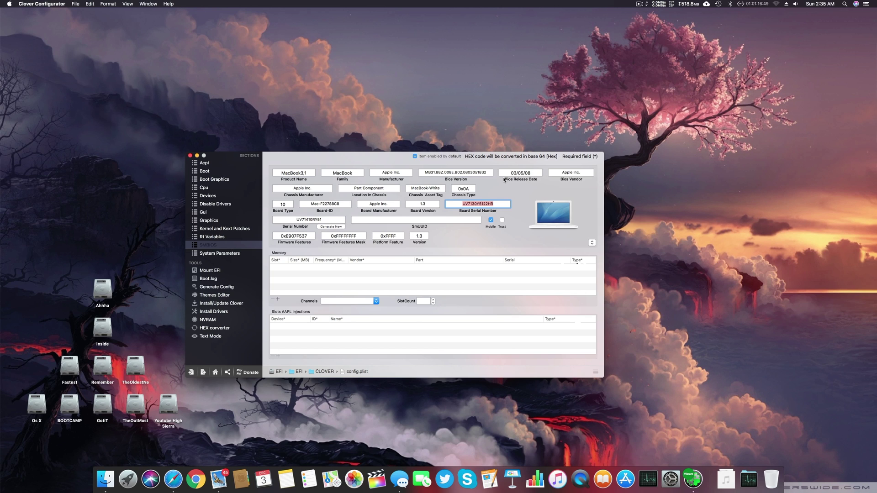
pyautogui.click(592, 243)
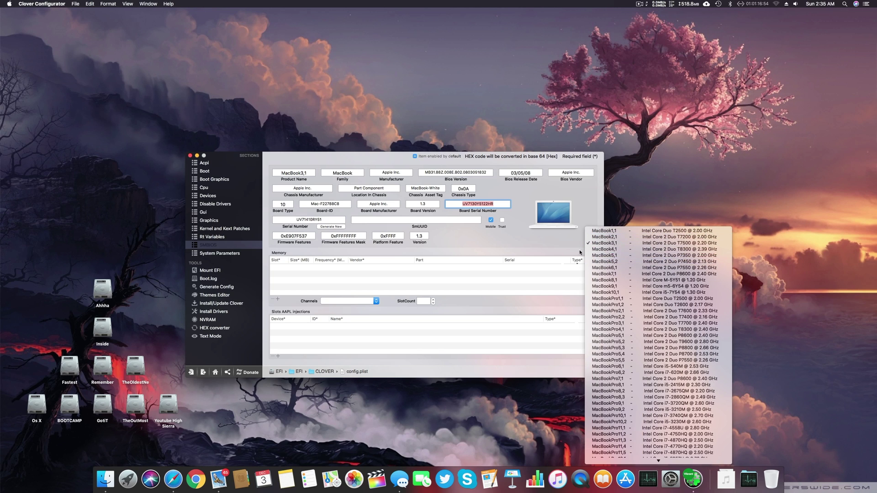
pyautogui.click(522, 232)
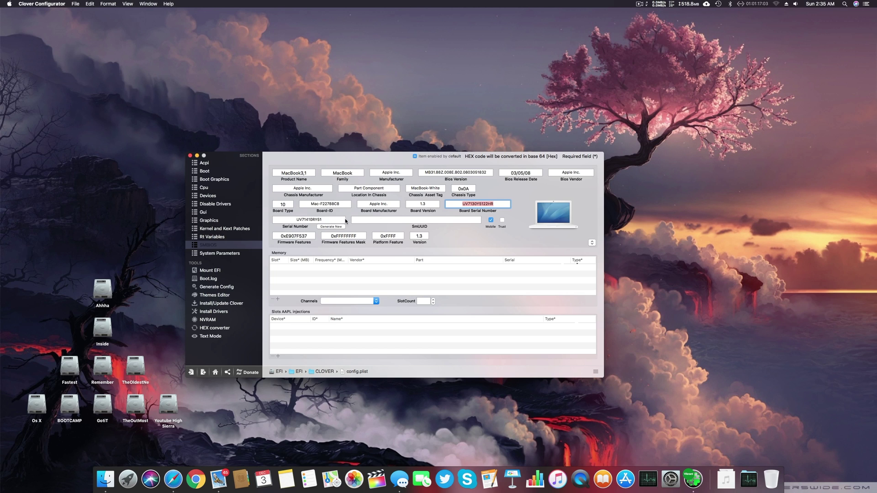
pyautogui.press('Tab')
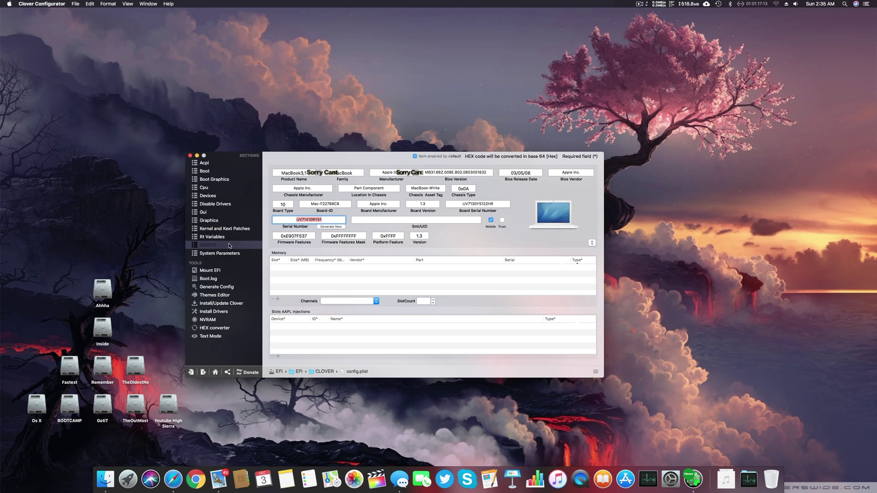
pyautogui.click(212, 236)
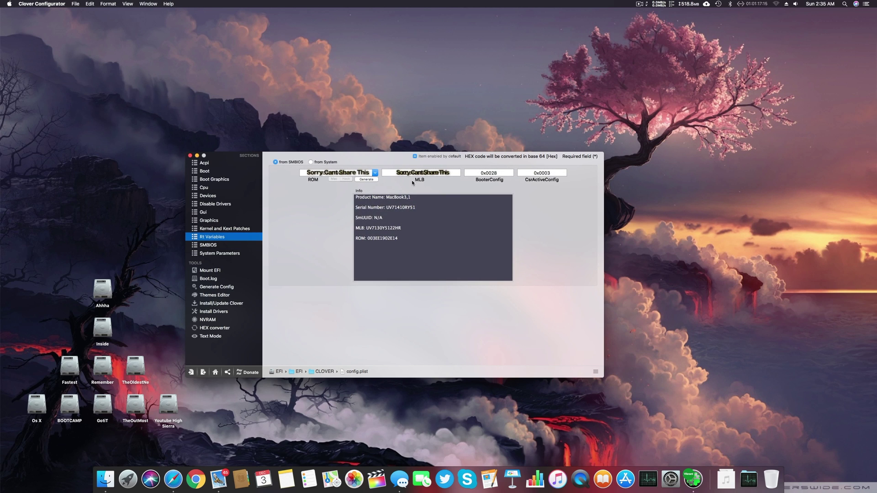
pyautogui.click(227, 245)
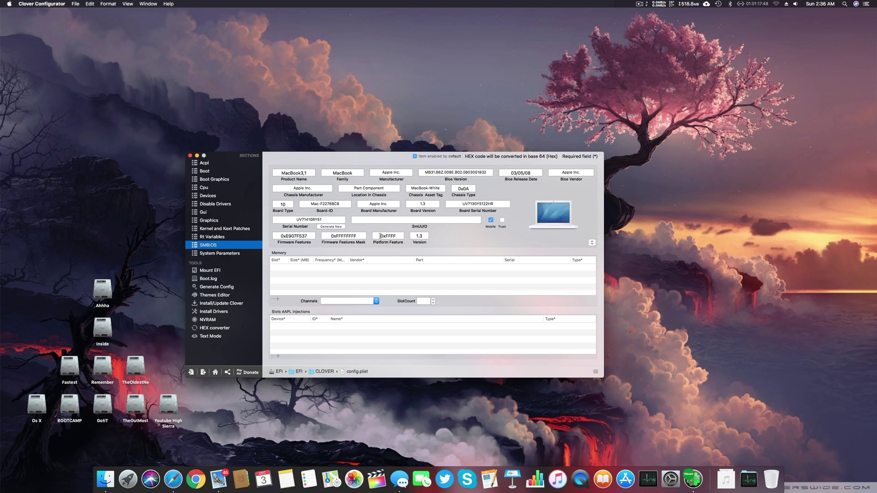
pyautogui.click(286, 204)
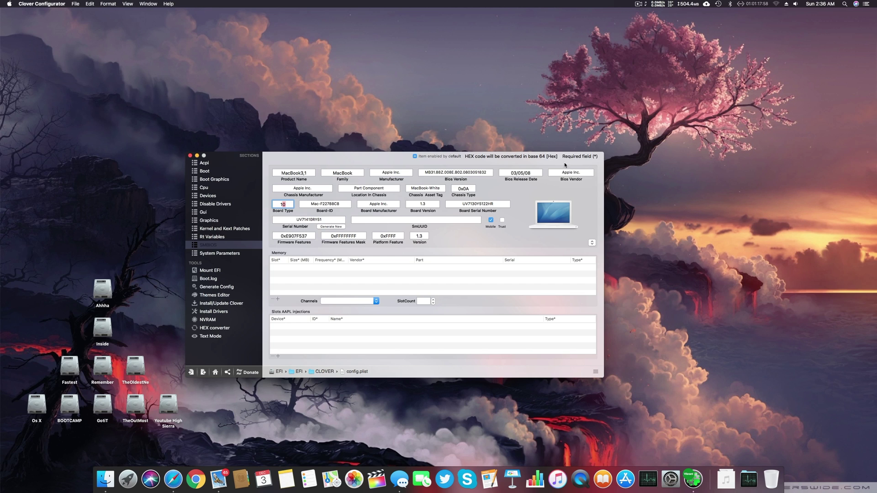
pyautogui.moveTo(359, 158); pyautogui.dragTo(381, 159)
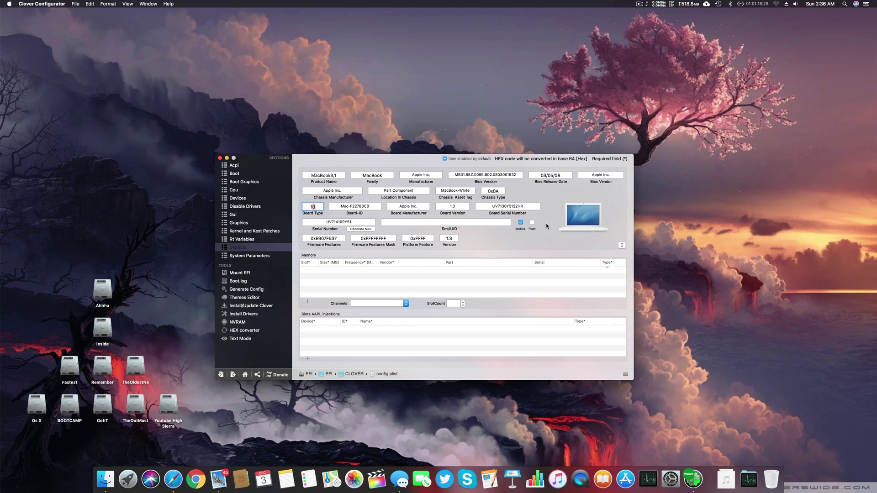
pyautogui.click(521, 222)
# Set the memory SlotCount to 4 and the Channels option to Triple Channel.
pyautogui.click(401, 296)
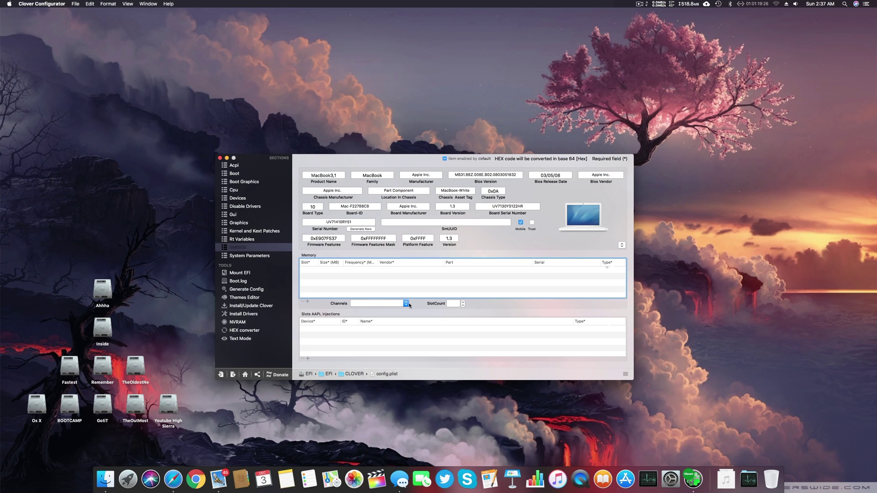
pyautogui.click(366, 303)
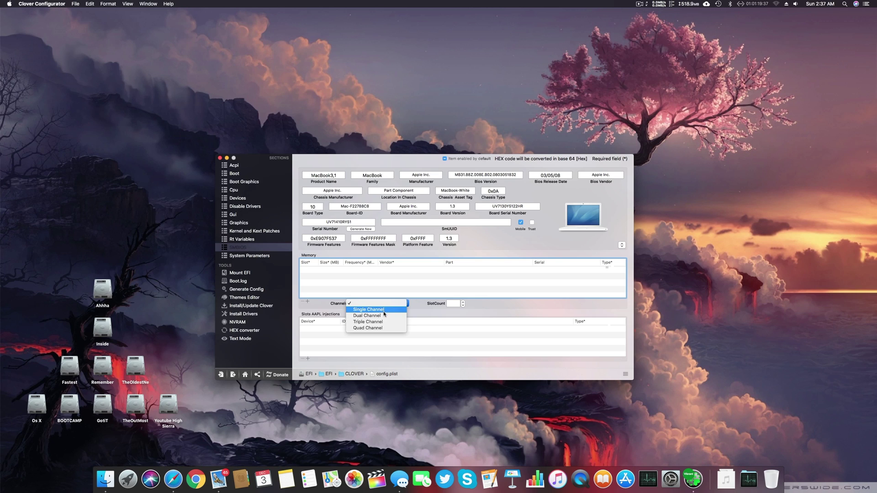
pyautogui.click(384, 304)
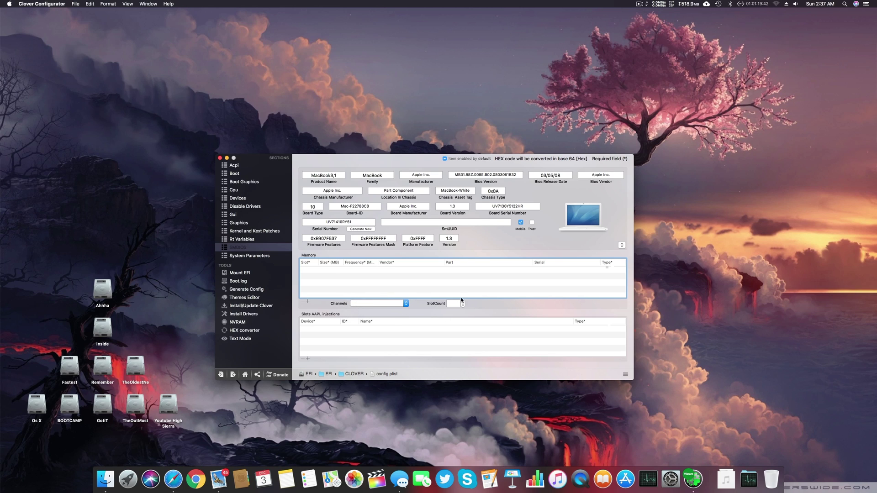
pyautogui.click(462, 302)
pyautogui.press('space')
pyautogui.click(470, 306)
pyautogui.click(463, 306)
pyautogui.click(386, 304)
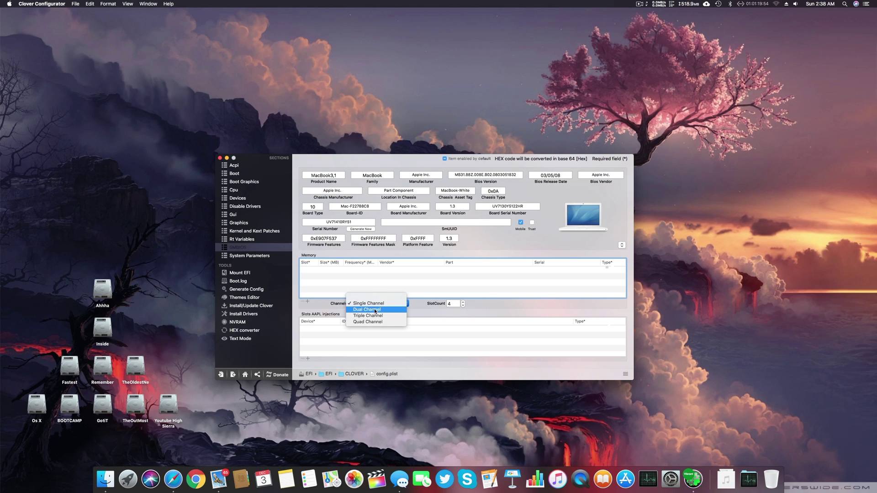
pyautogui.click(373, 322)
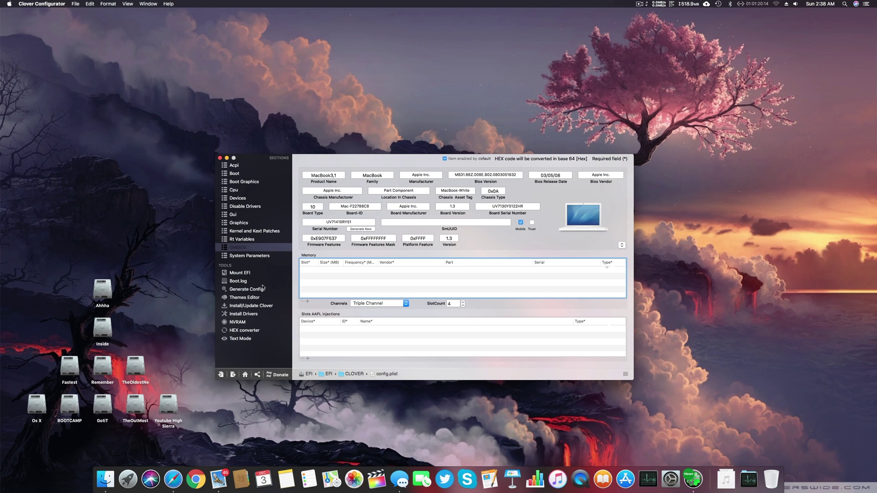
# Check for Clover Configurator updates and dismiss the up-to-date notice.
pyautogui.click(48, 4)
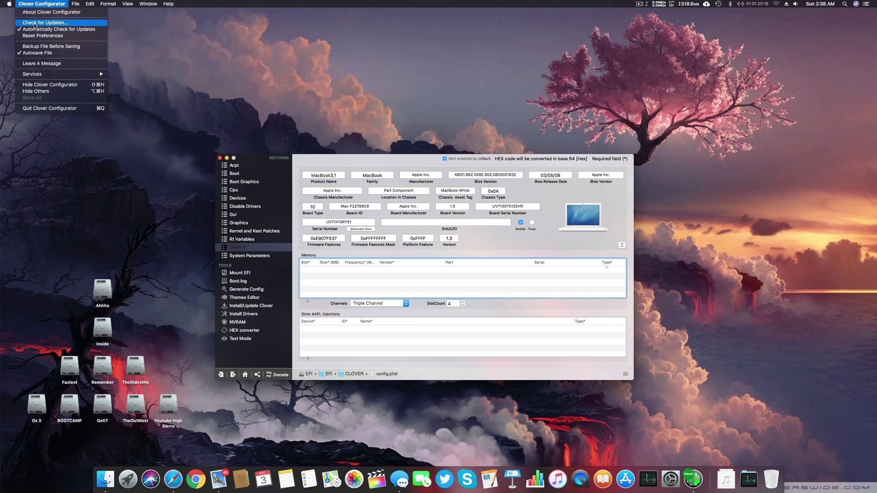
pyautogui.click(34, 23)
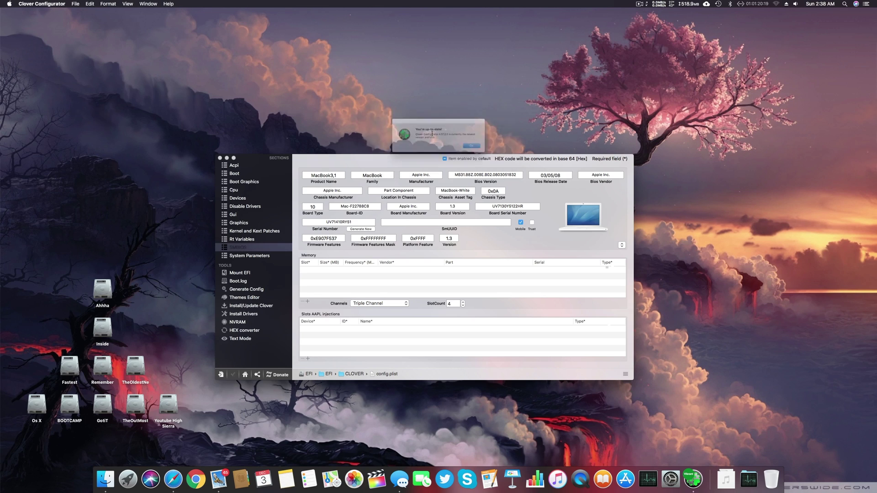
pyautogui.press('Return')
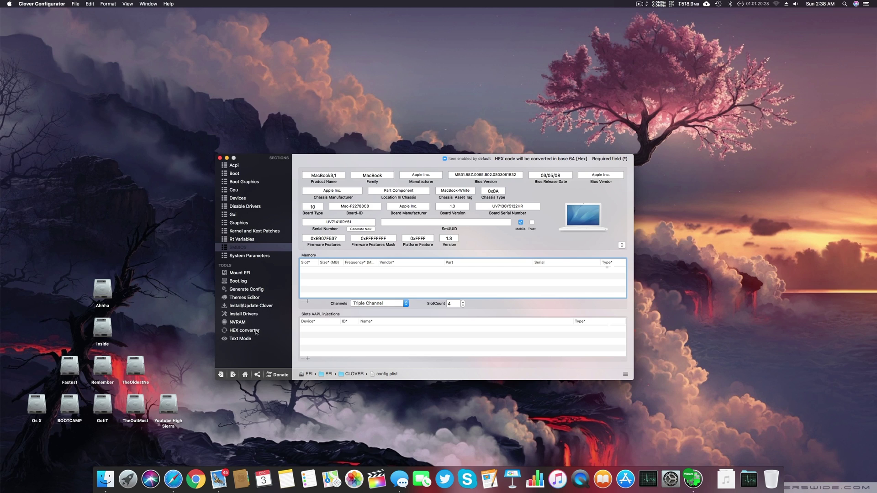
# Check the latest Clover revision and confirm revision 4318 in System Preferences' Clover pane.
pyautogui.click(255, 306)
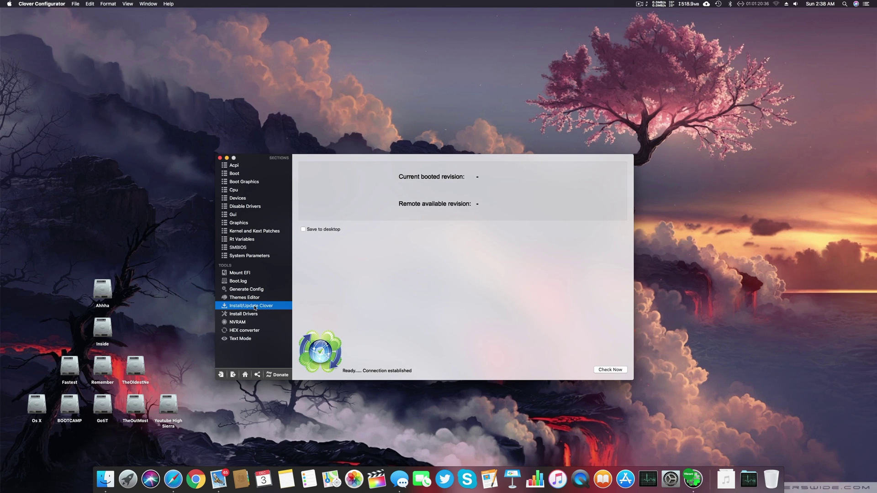
pyautogui.click(606, 371)
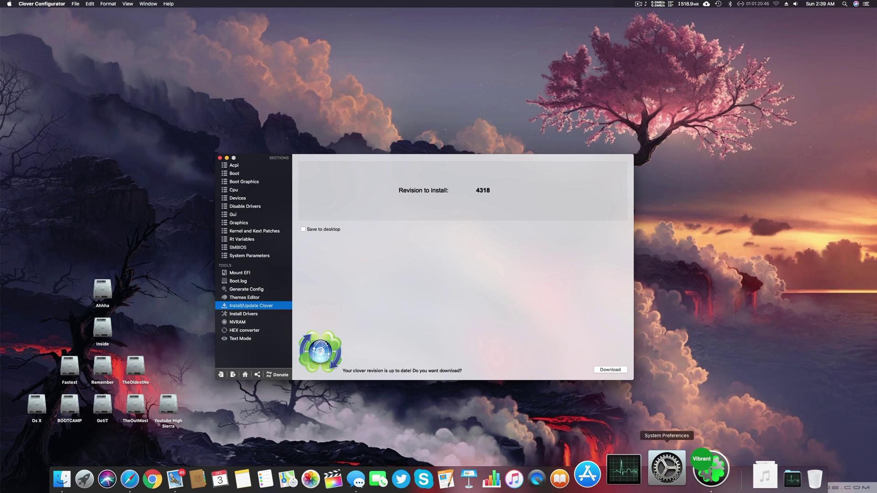
pyautogui.click(672, 466)
pyautogui.click(532, 368)
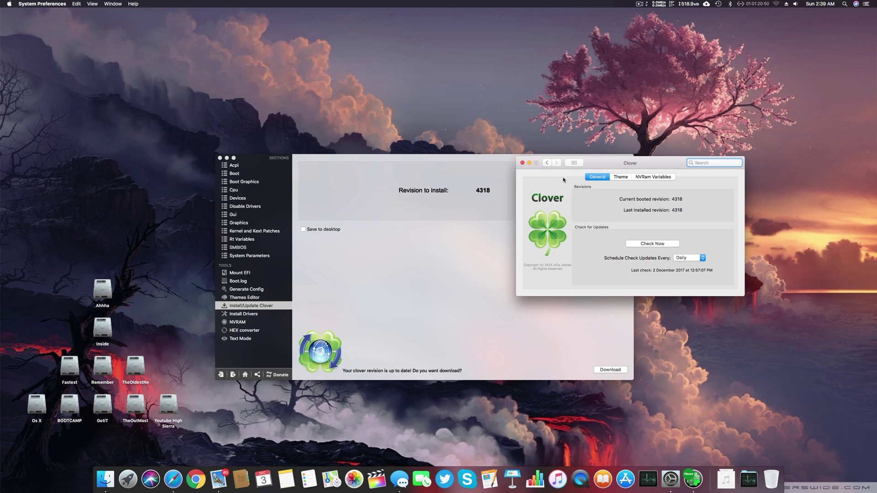
# Close the Clover preference pane and return to the SMBIOS section showing Triple Channel memory and SlotCount 4.
pyautogui.click(523, 163)
pyautogui.click(240, 273)
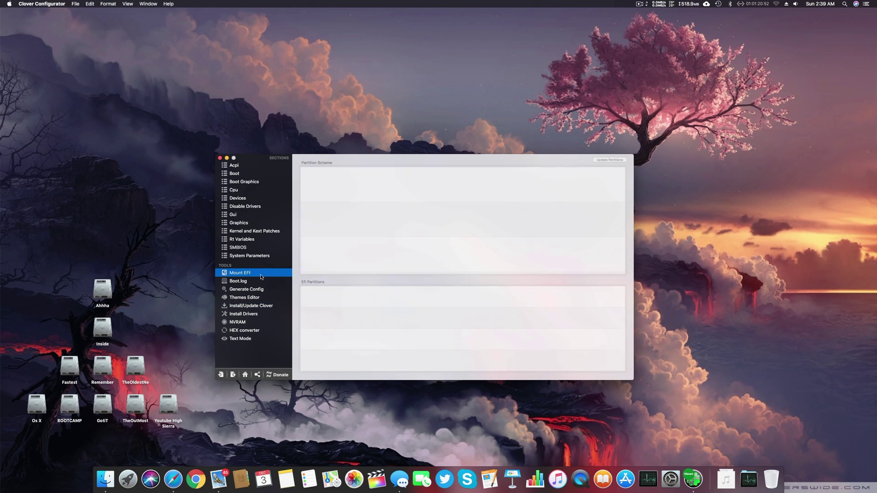
pyautogui.click(238, 248)
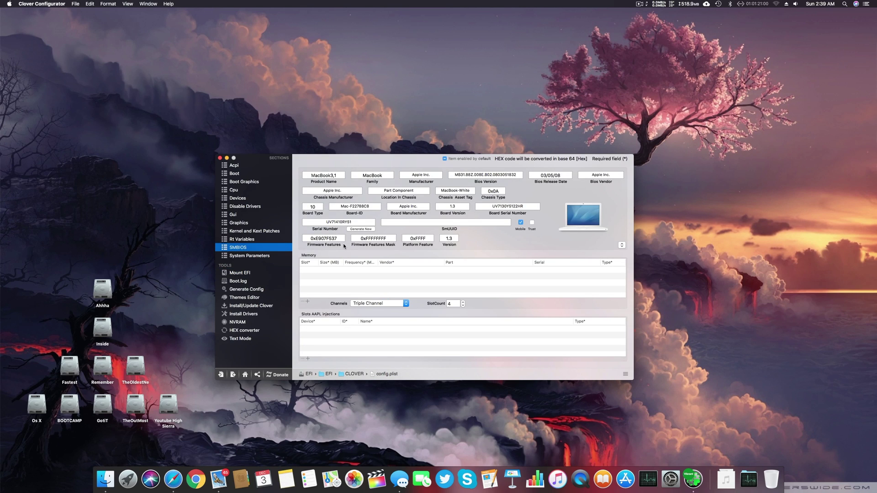